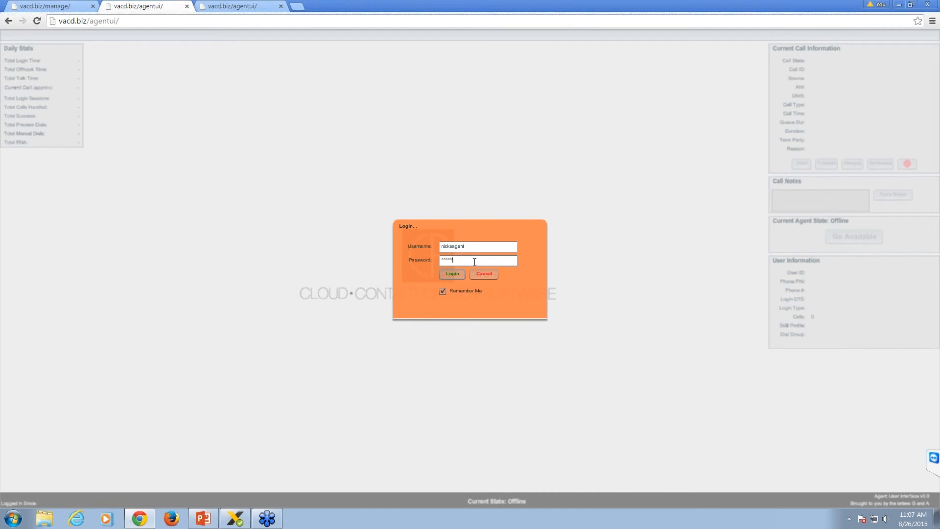
Log in as the agent with the Technical Support Follow Up outdial group and answer the incoming softphone call
left_click(451, 274)
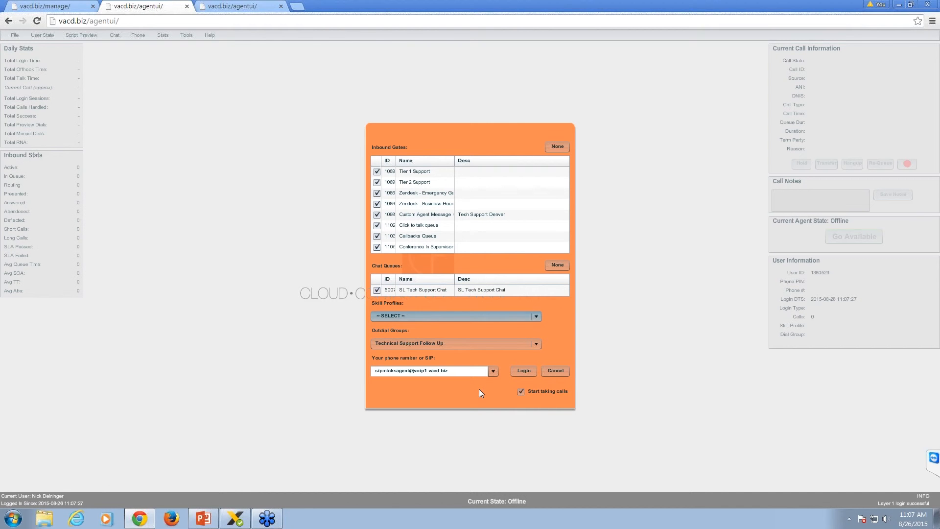
left_click(524, 371)
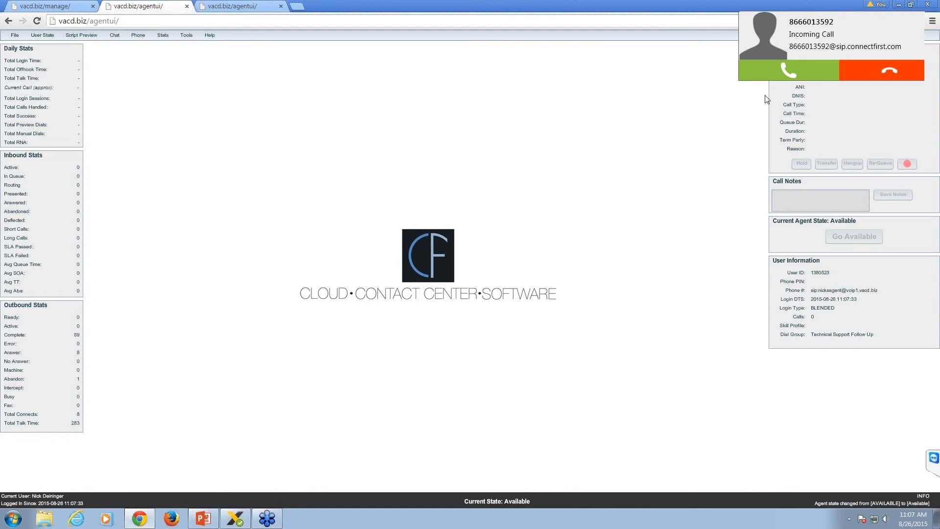
left_click(780, 72)
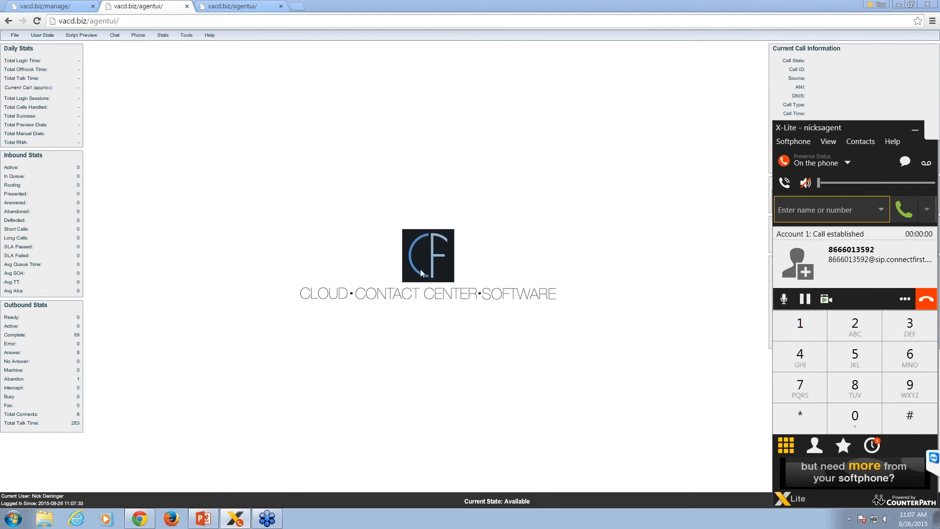
left_click(412, 303)
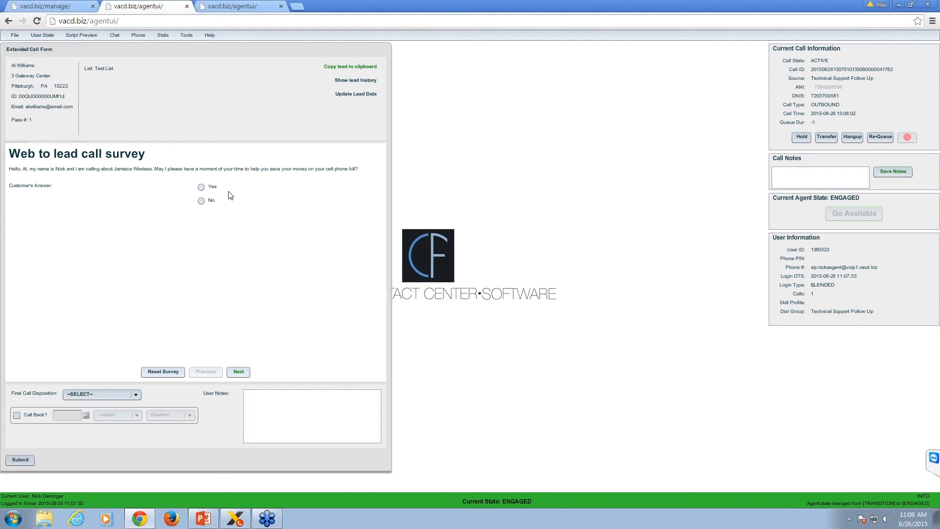
Answer Yes in the web to lead call survey and submit the form with the final disposition Survey Completed
left_click(200, 187)
left_click(104, 397)
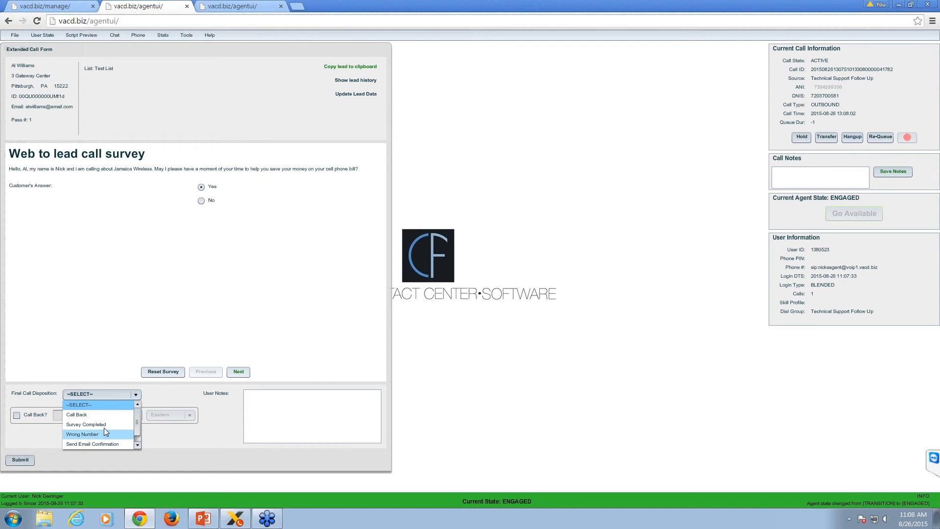
left_click(100, 424)
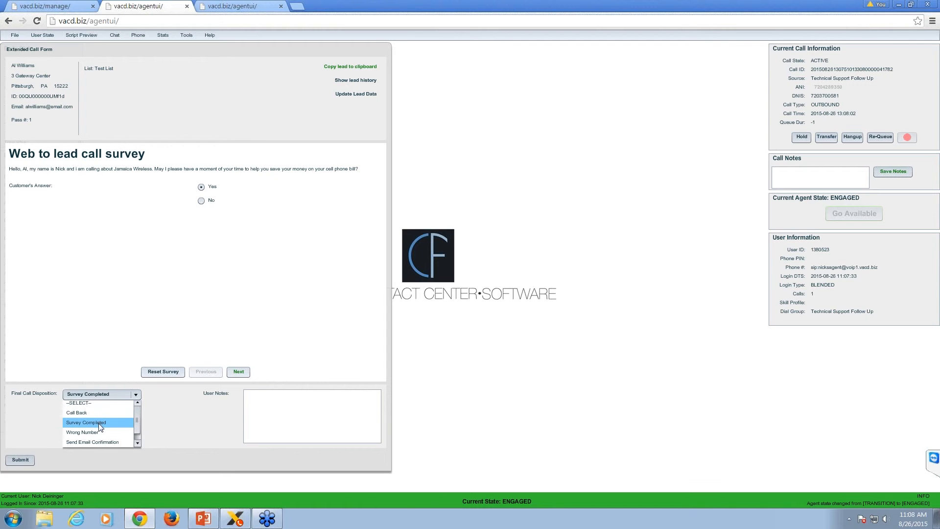
left_click(100, 423)
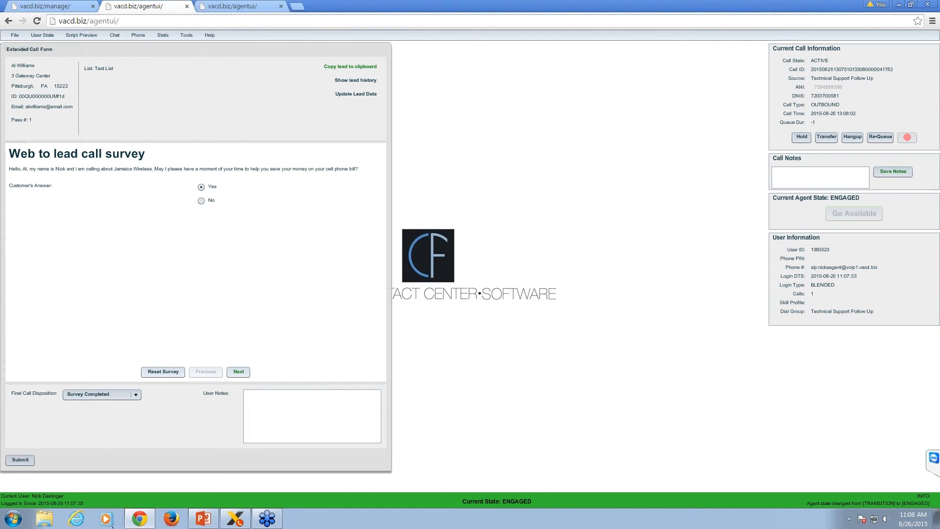
left_click(21, 459)
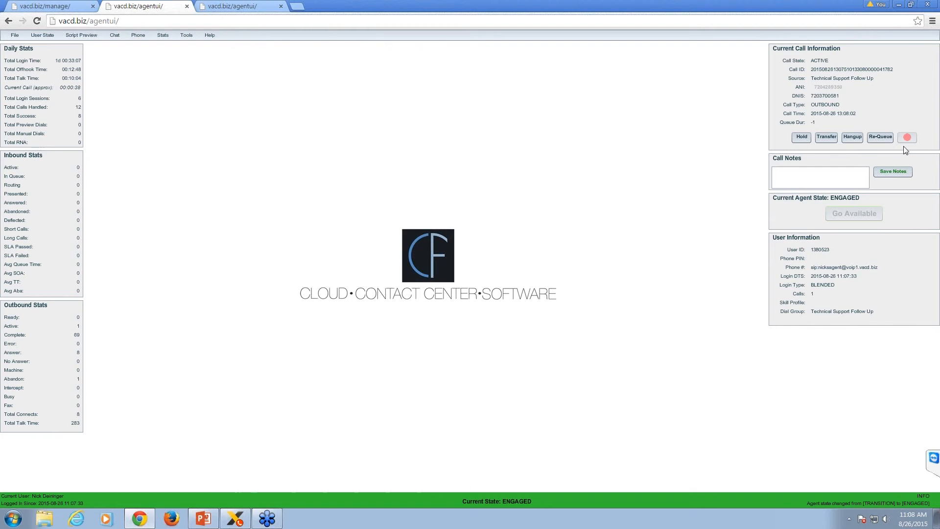
Hang up the current call and the following outbound call, and set the second call's final disposition to Survey Completed
left_click(852, 137)
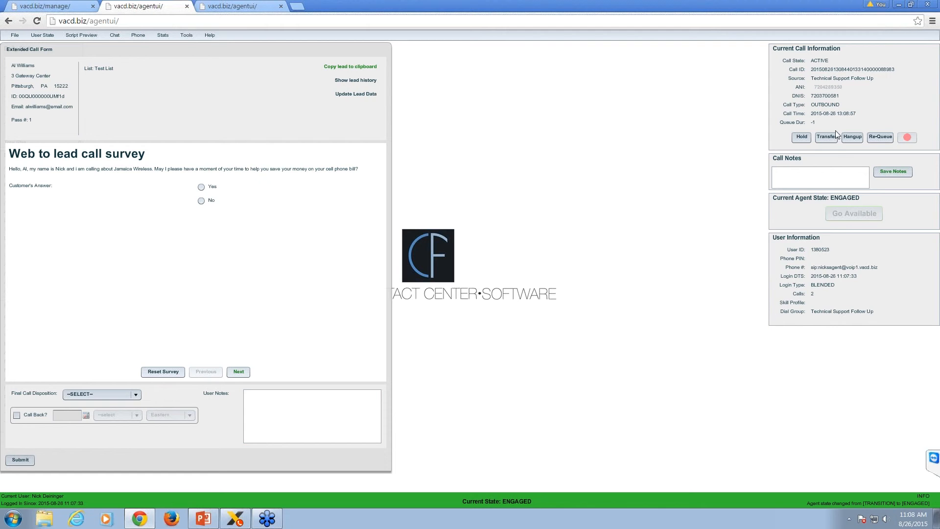
left_click(853, 139)
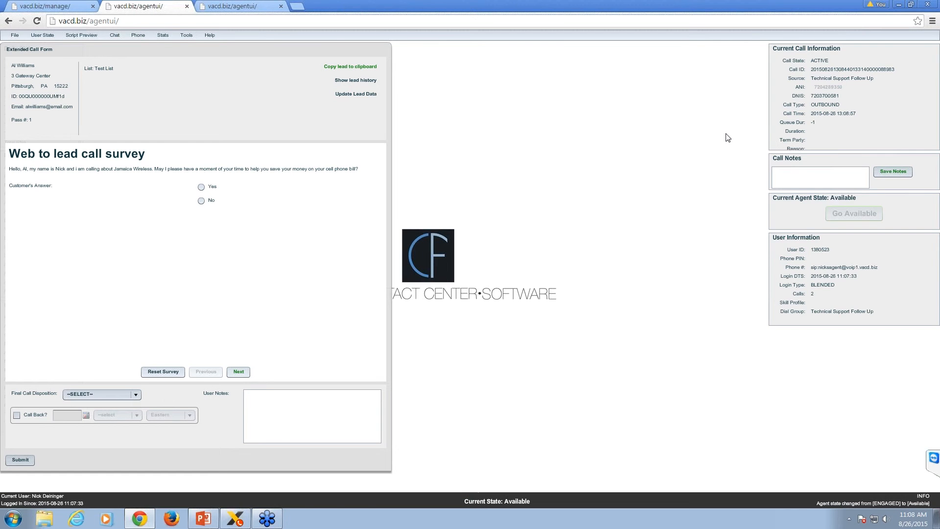
left_click(126, 394)
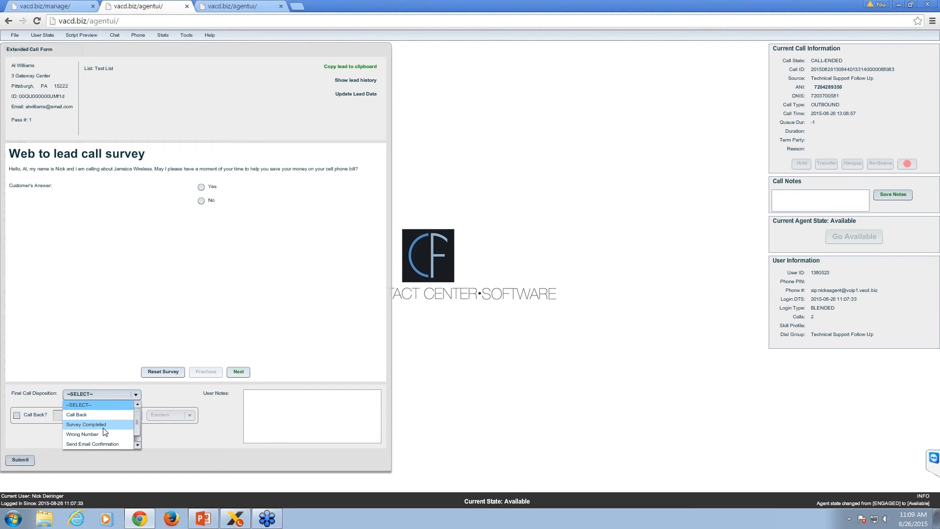
left_click(102, 434)
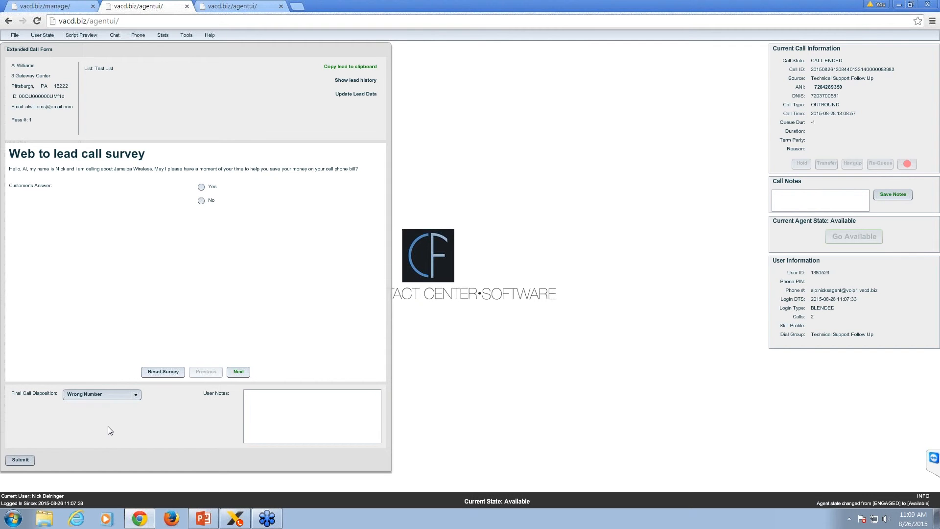
left_click(105, 396)
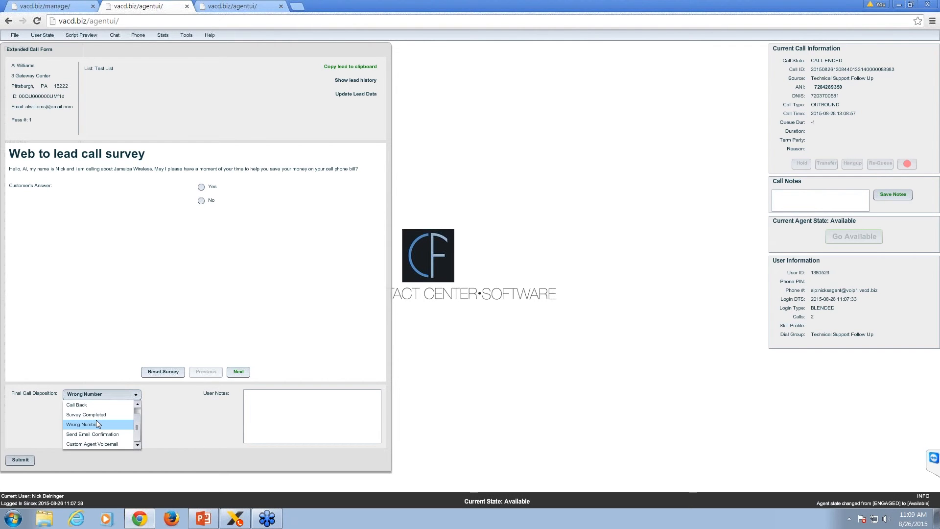
left_click(99, 414)
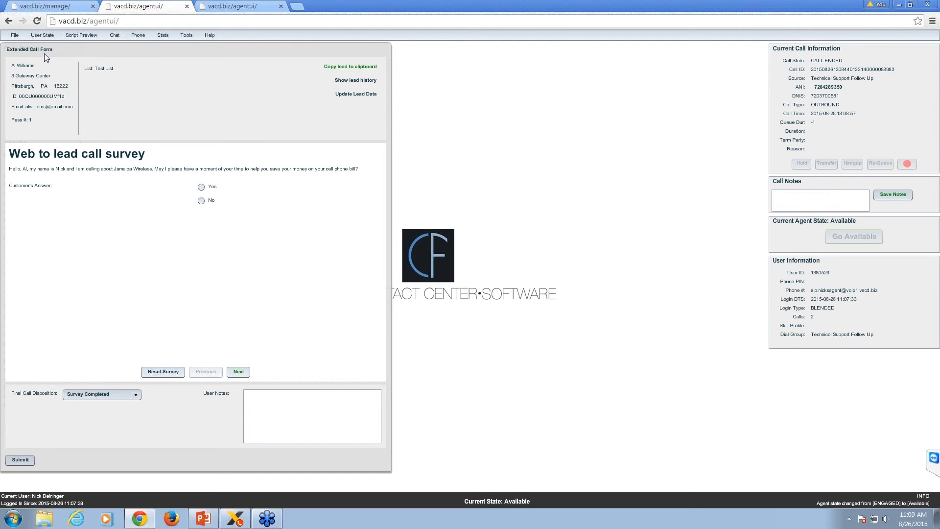
Set the user state to Away and decline starting a new phone session
left_click(38, 34)
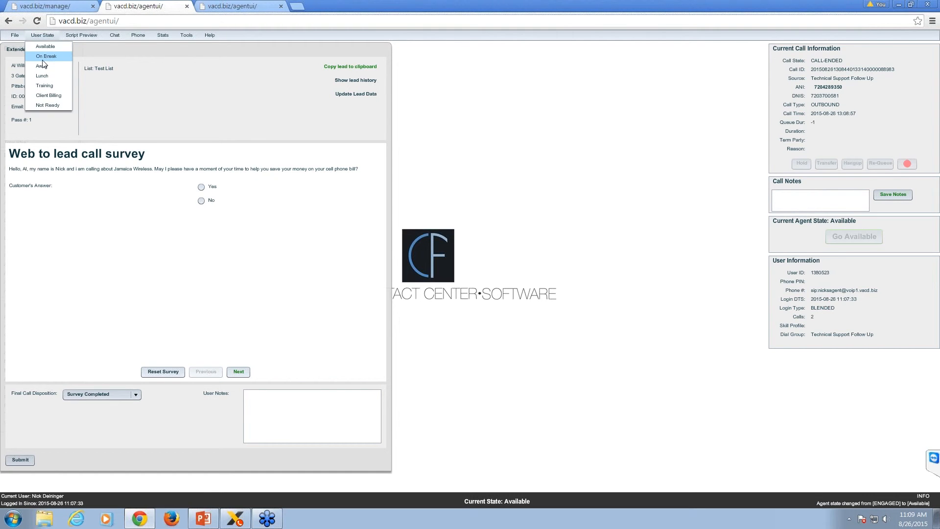
left_click(42, 66)
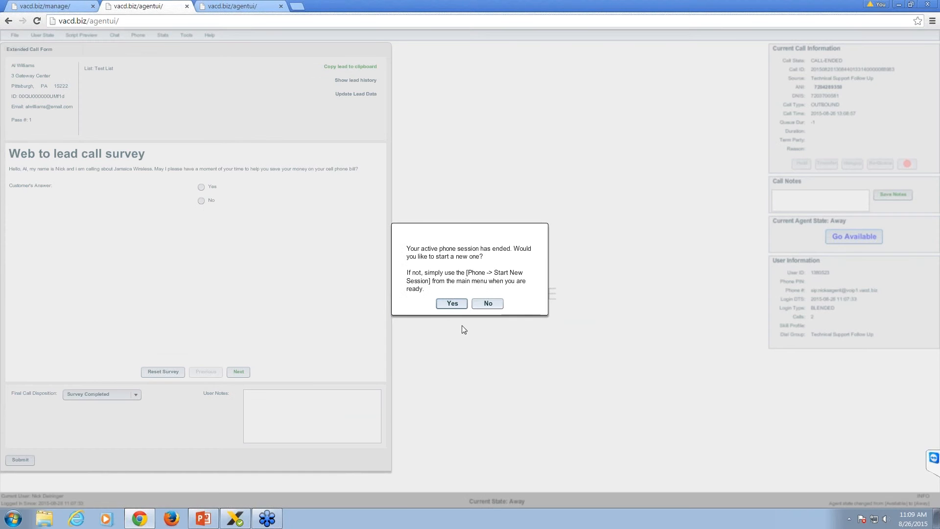
left_click(481, 307)
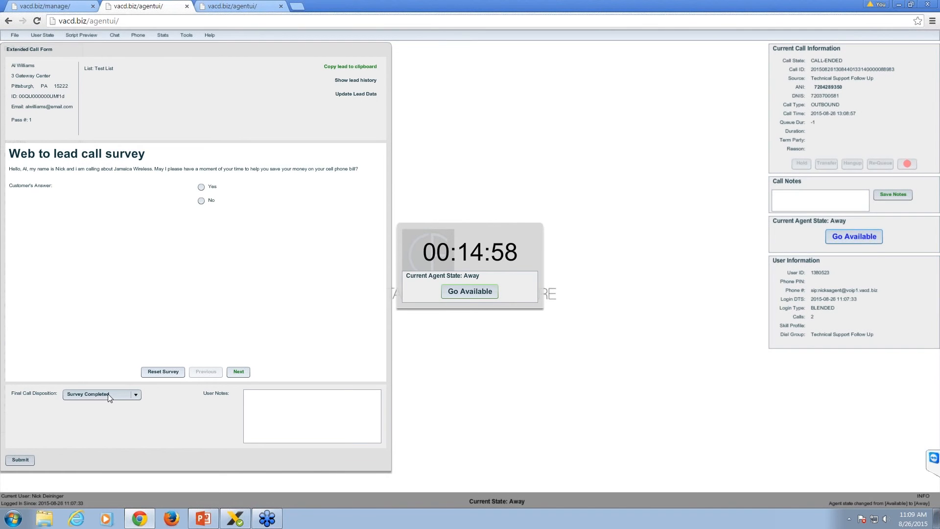
Submit the ended call's form and log the agent out
left_click(20, 459)
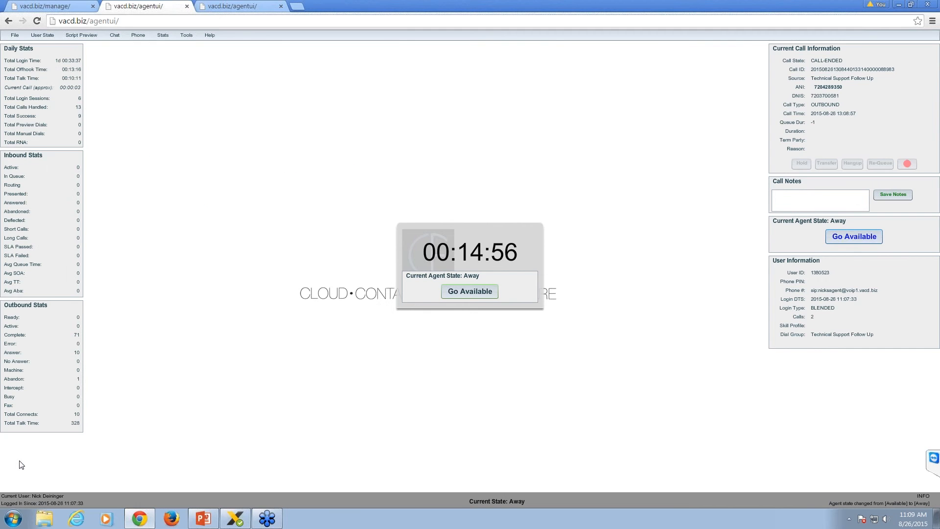
left_click(16, 35)
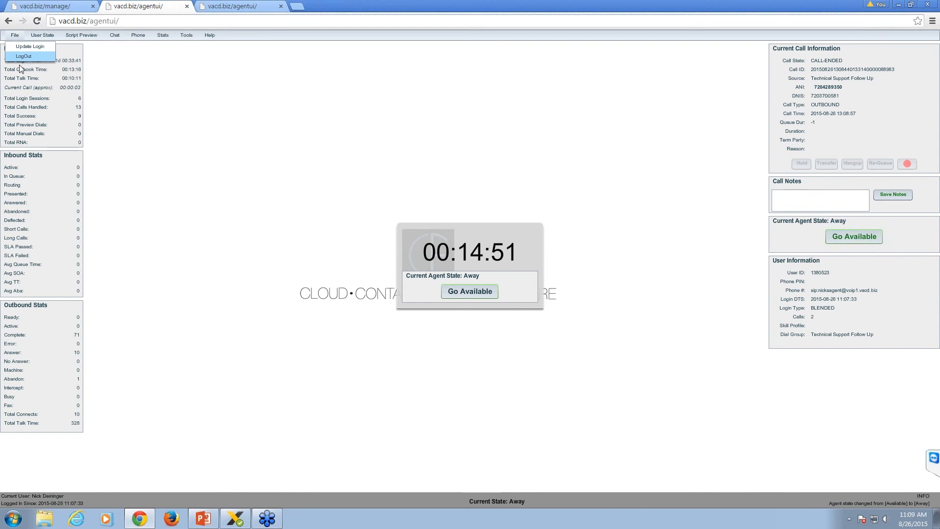
left_click(23, 56)
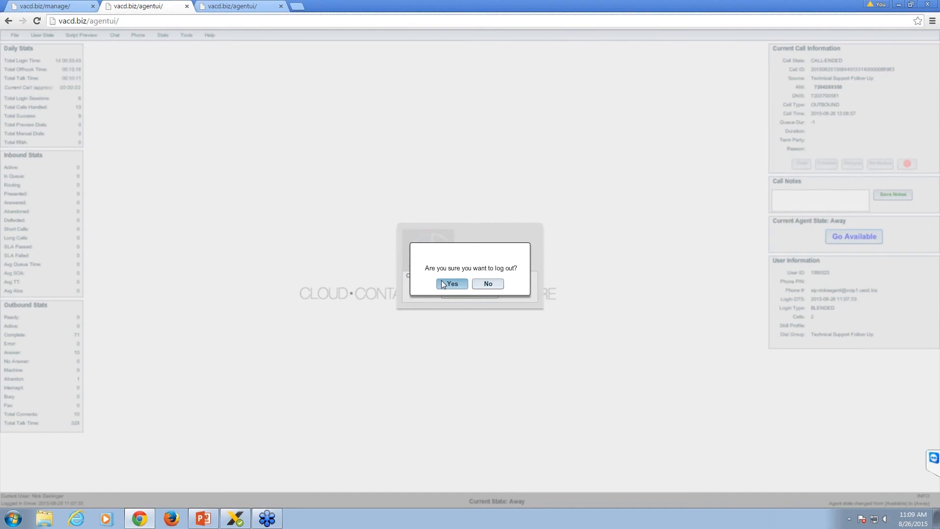
left_click(443, 283)
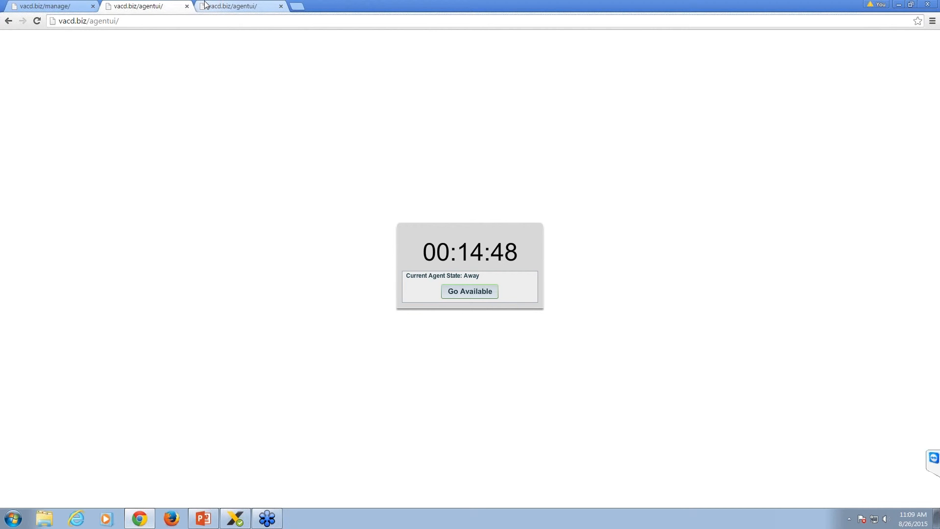
Log in to the other agent session as the TCPA test agent with the Safe Mode Dial Group
left_click(232, 7)
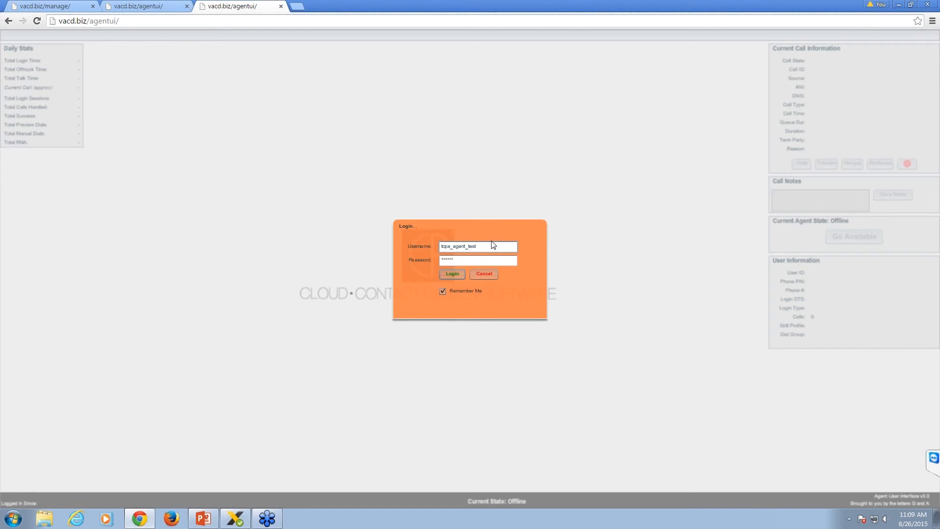
left_click(456, 276)
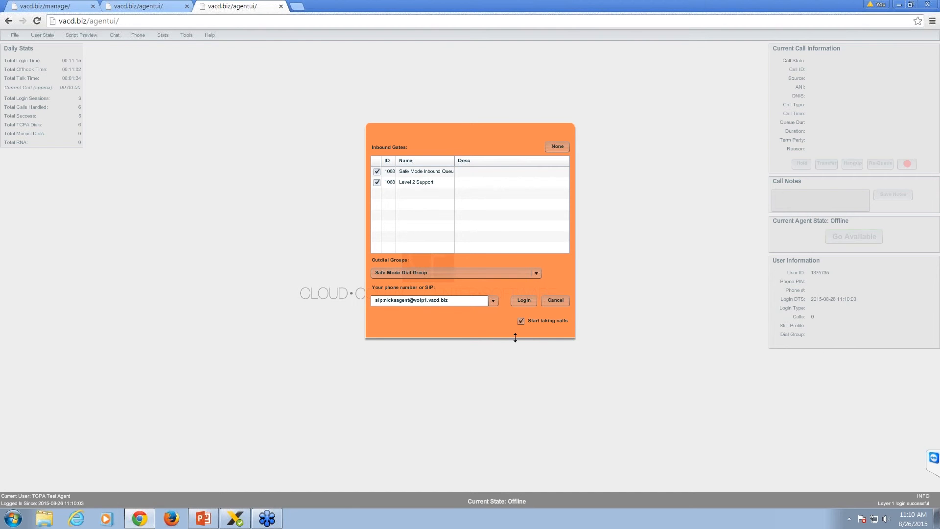
left_click(521, 303)
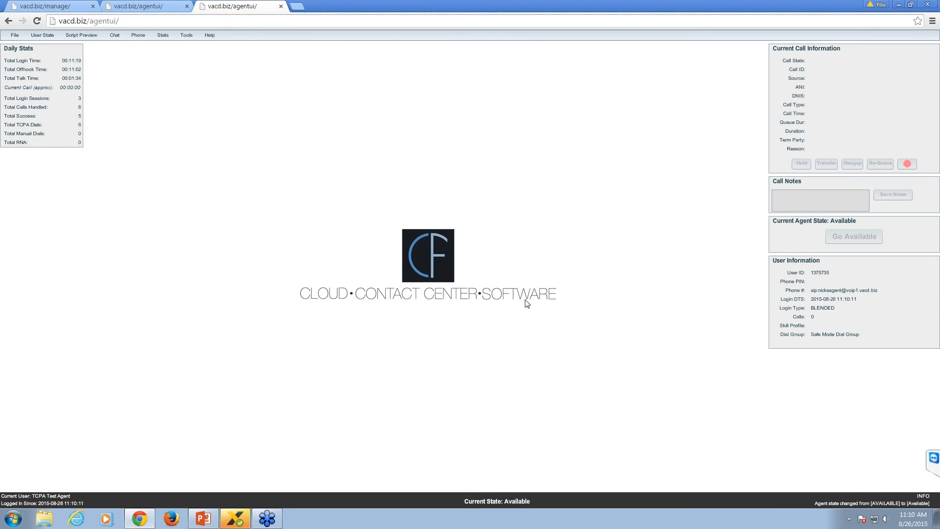
Open the Safe Outbound Form and fetch the lead records without any search filters
left_click(144, 38)
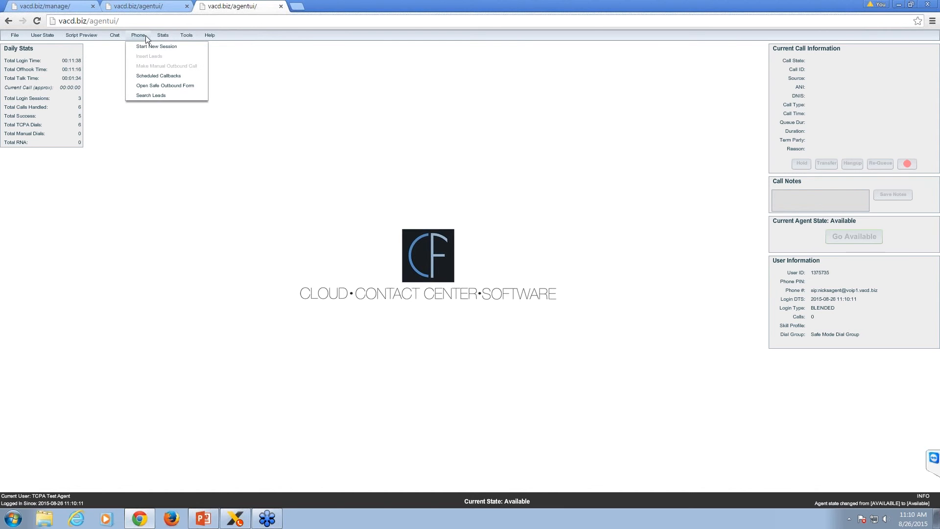
left_click(158, 86)
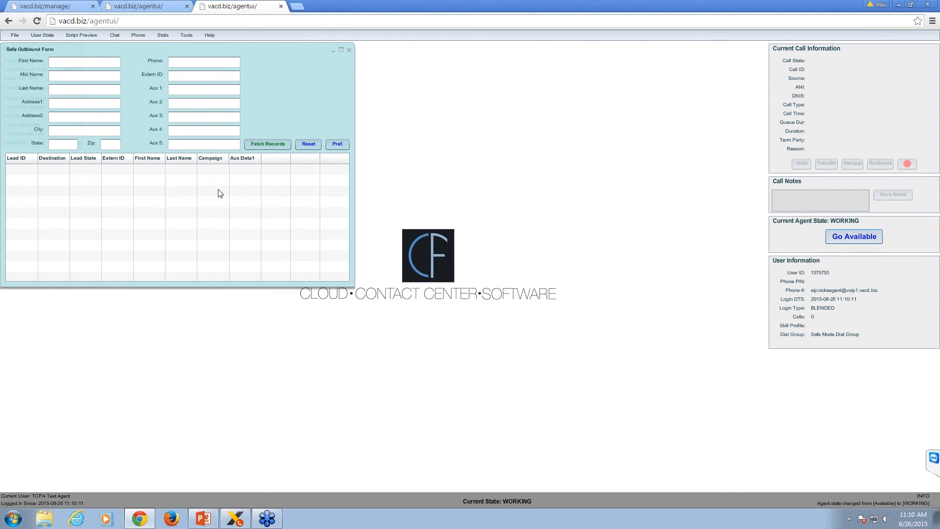
left_click(272, 146)
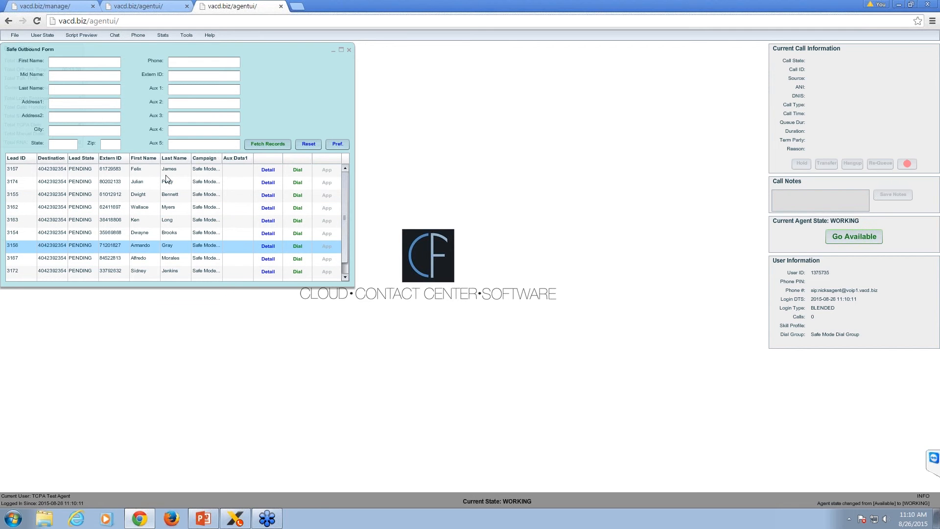
Review the first lead's details, return to the enlarged lead list and dial that lead
left_click(267, 173)
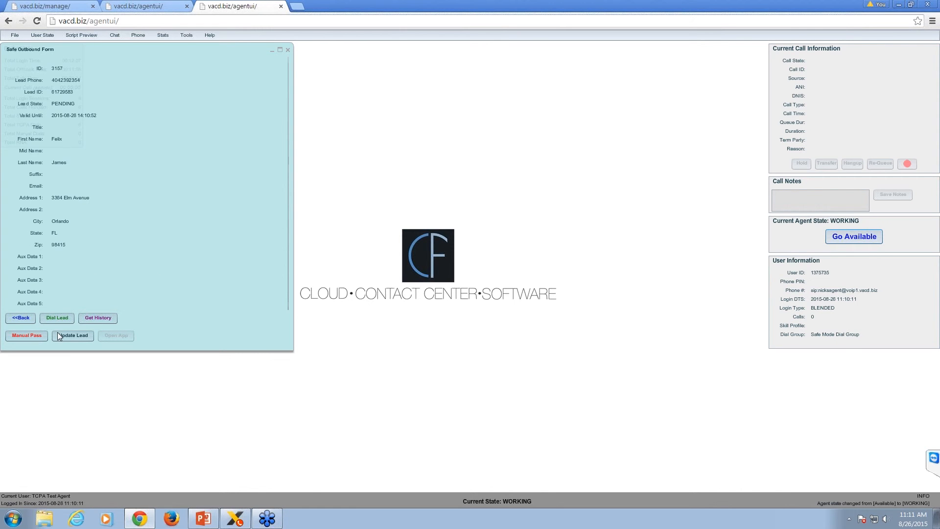
left_click(23, 319)
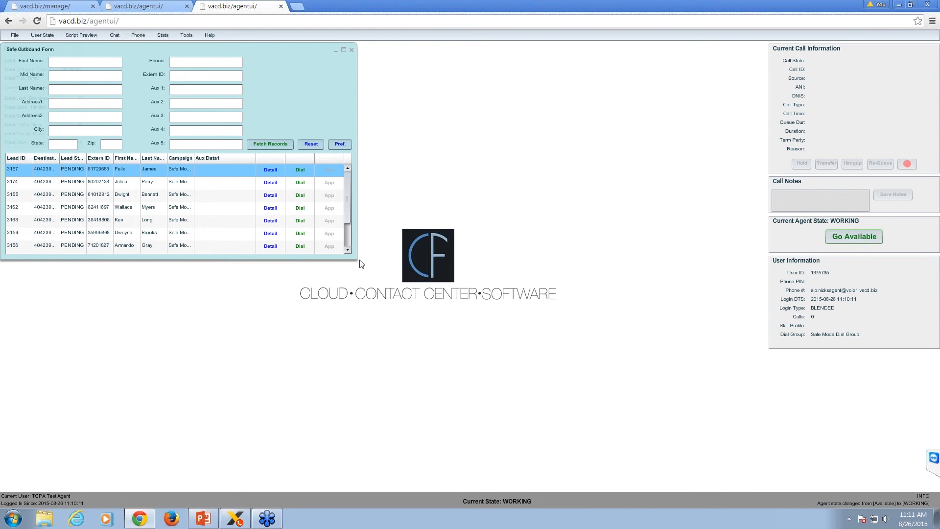
left_click_drag(356, 265, 389, 354)
left_click(341, 172)
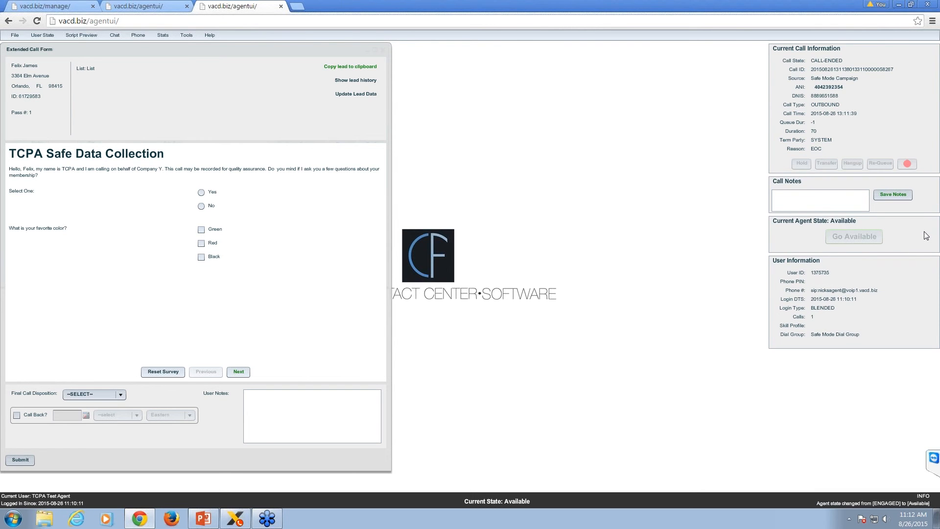
Submit the first lead's TCPA Safe Data Collection call with the final disposition Survey Completed
left_click(90, 395)
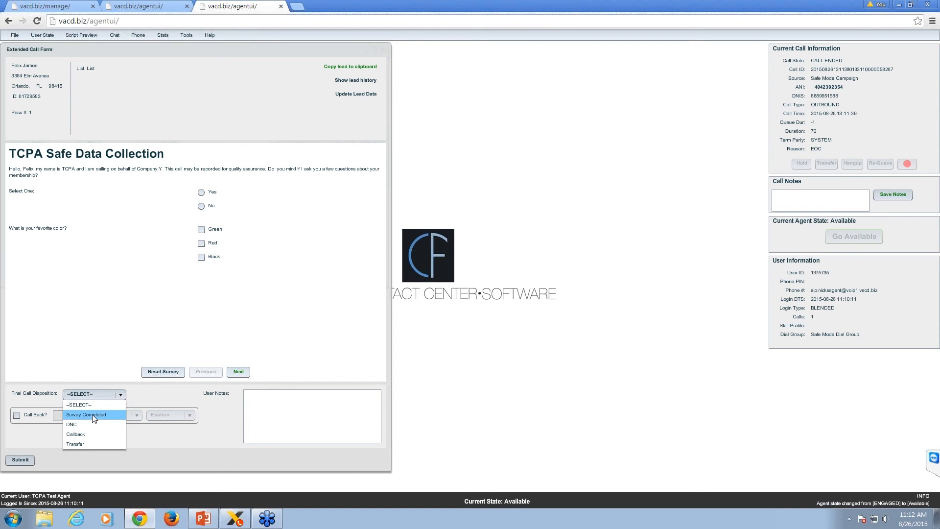
left_click(93, 415)
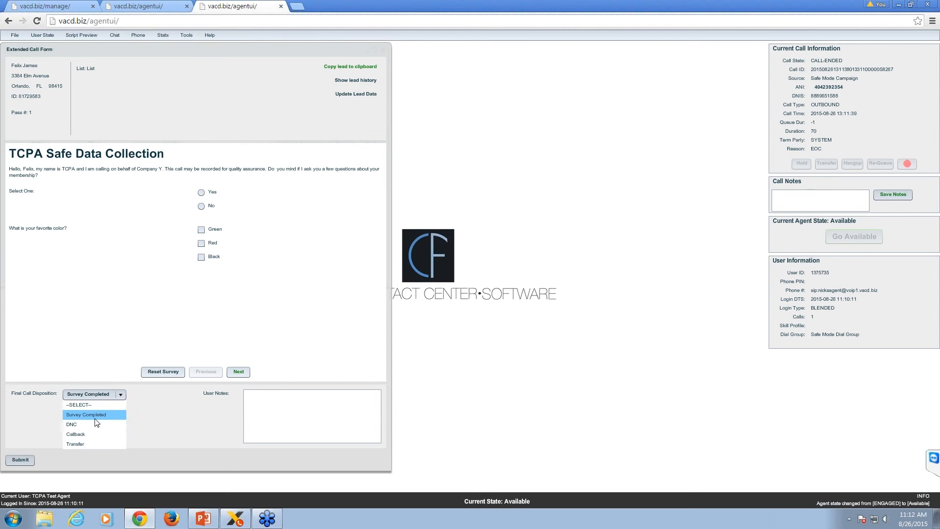
left_click(24, 462)
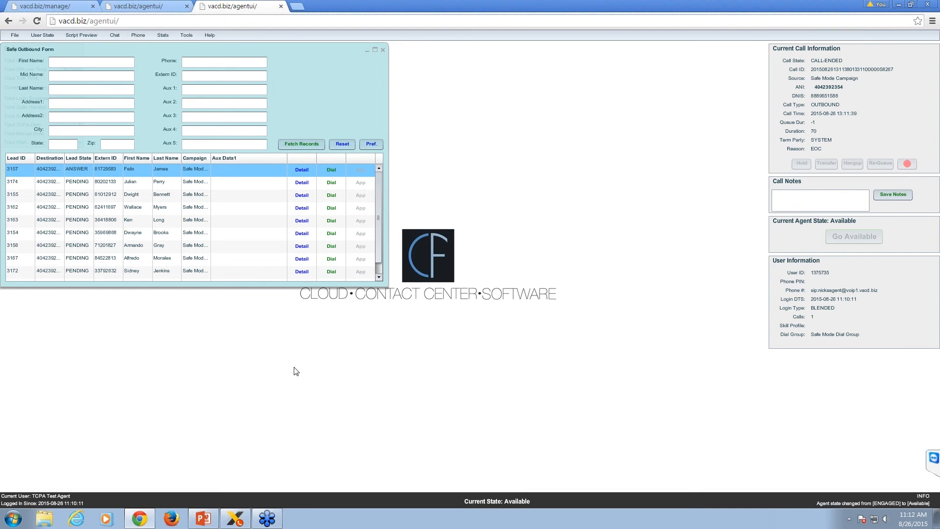
Dial the second lead in the list, submit its call with the final disposition Survey Completed and hang up
left_click(332, 183)
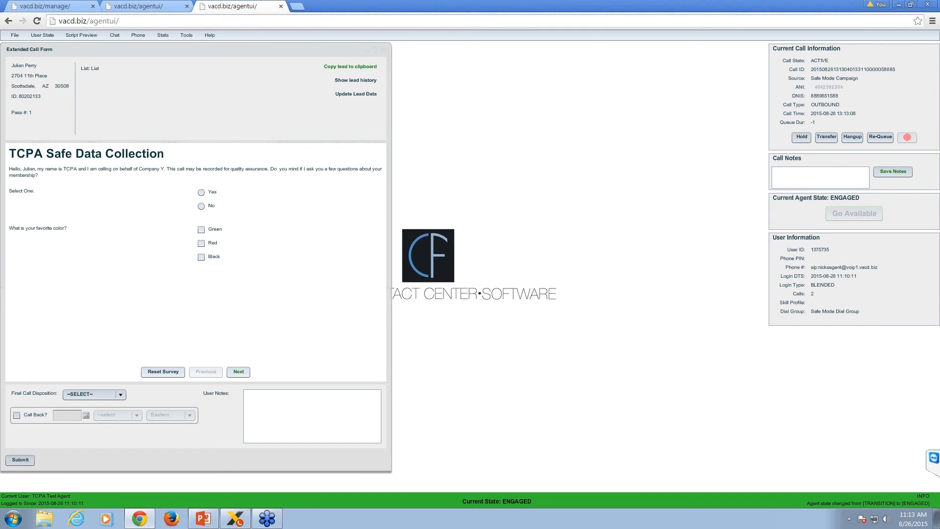
left_click(89, 394)
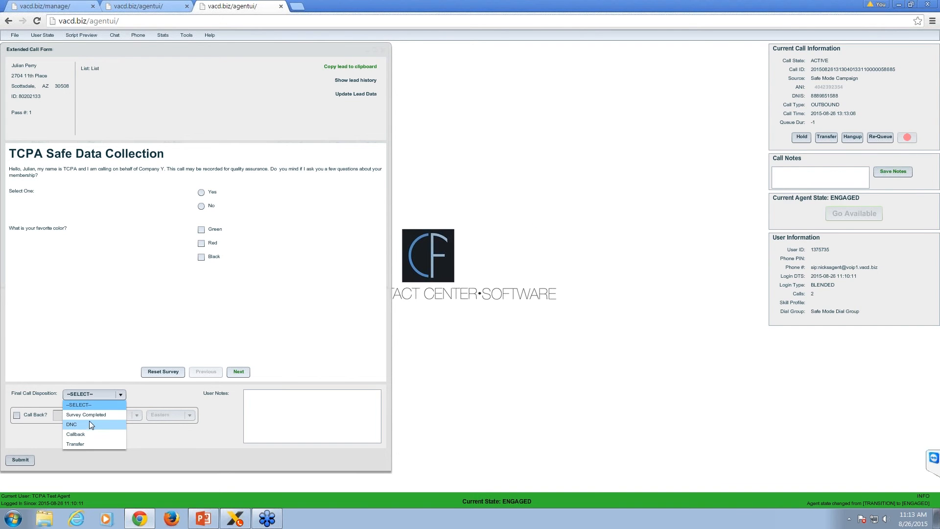
left_click(90, 416)
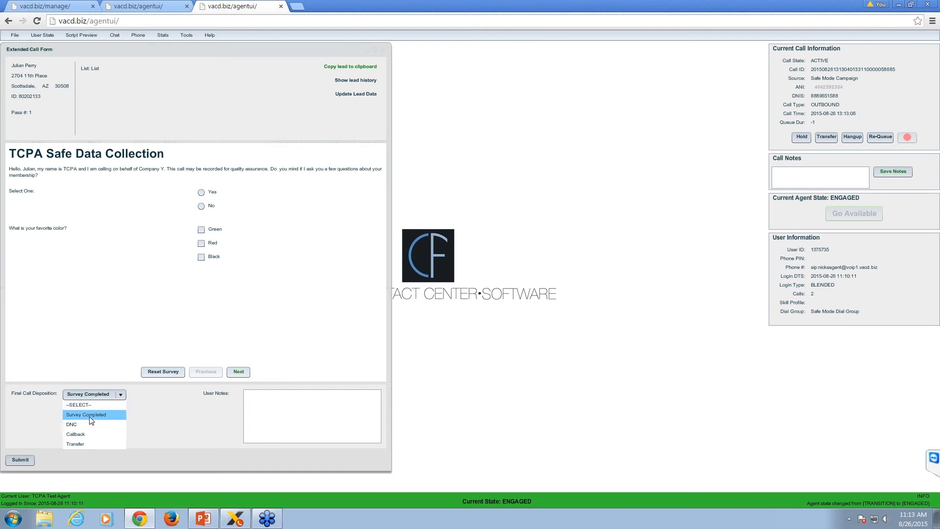
left_click(26, 455)
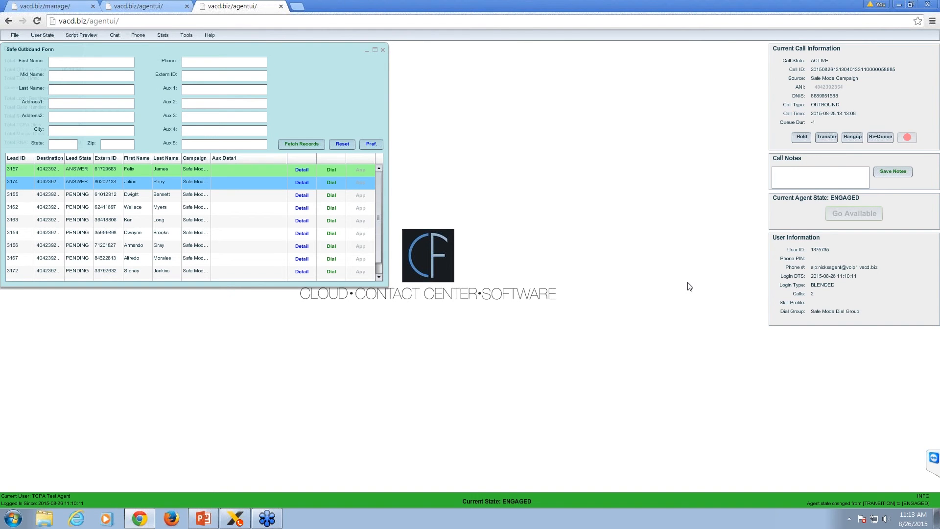
left_click(853, 137)
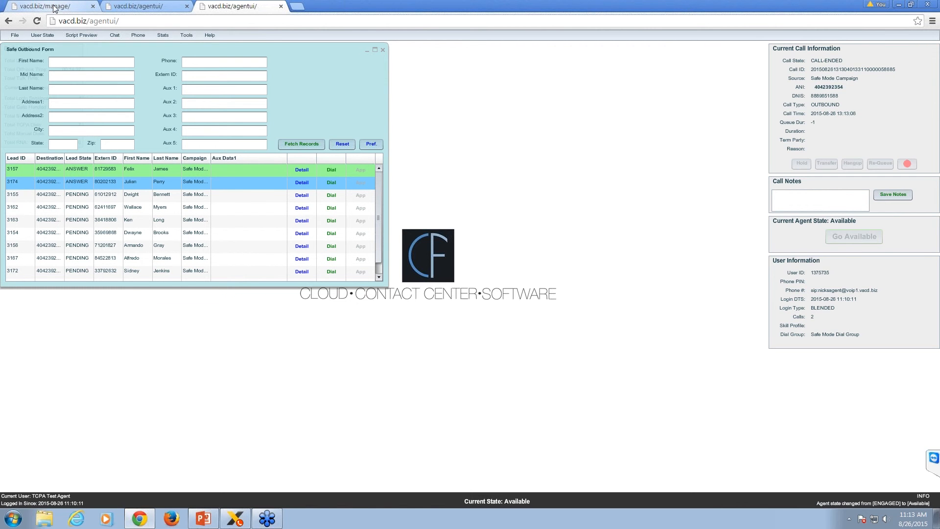
Switch to the administration page and examine the TCPA Demo account's advanced settings, including Enable Cell Scrubbing and Enable Safe Mode
left_click(53, 7)
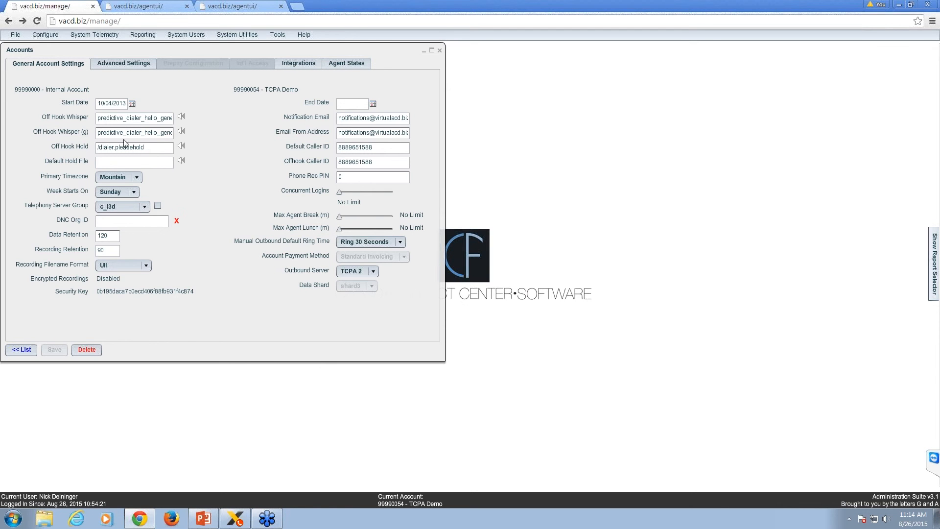
left_click(122, 63)
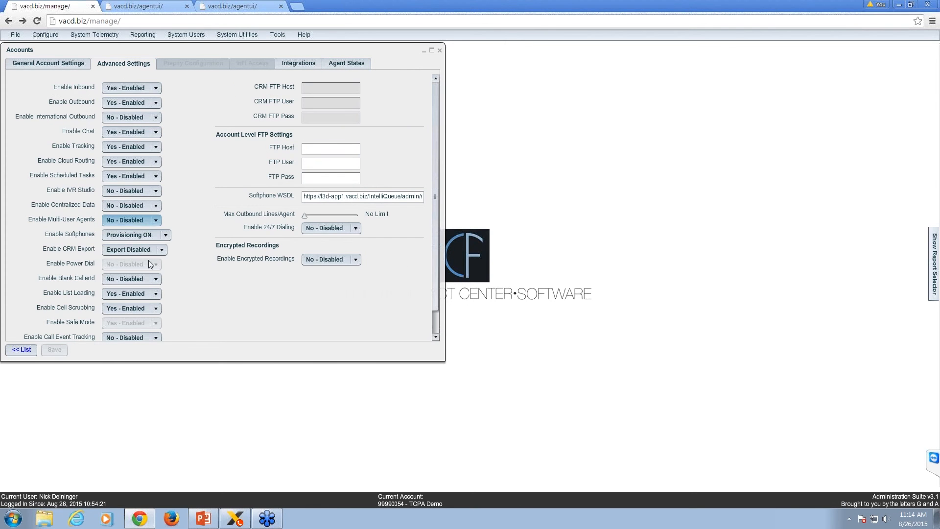
scroll(152, 266, "down", 1)
mouse_move(153, 268)
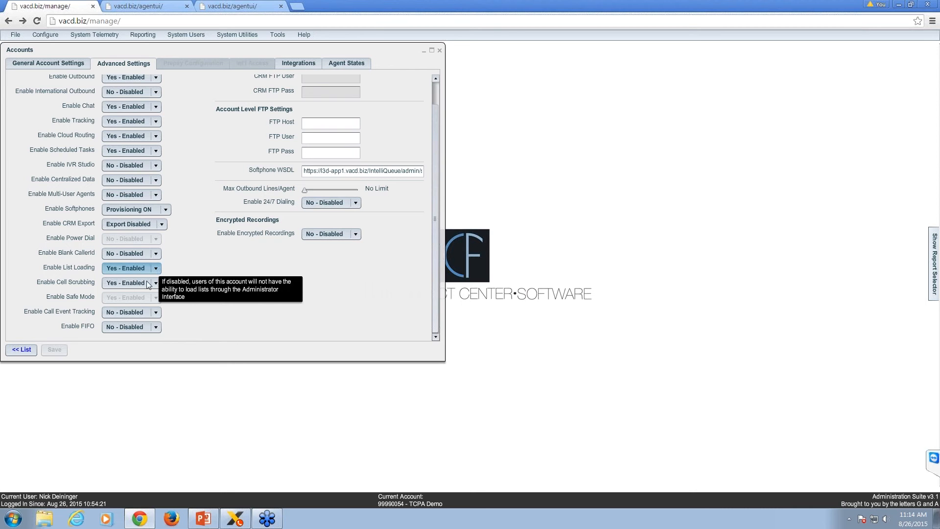
mouse_move(126, 302)
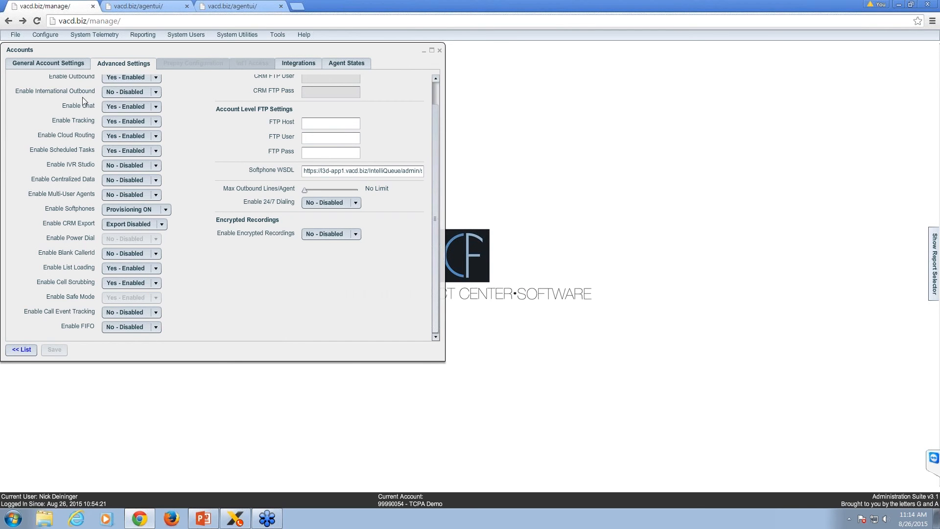
Examine the Outbound Server choices in the TCPA Demo account's general settings
left_click(69, 66)
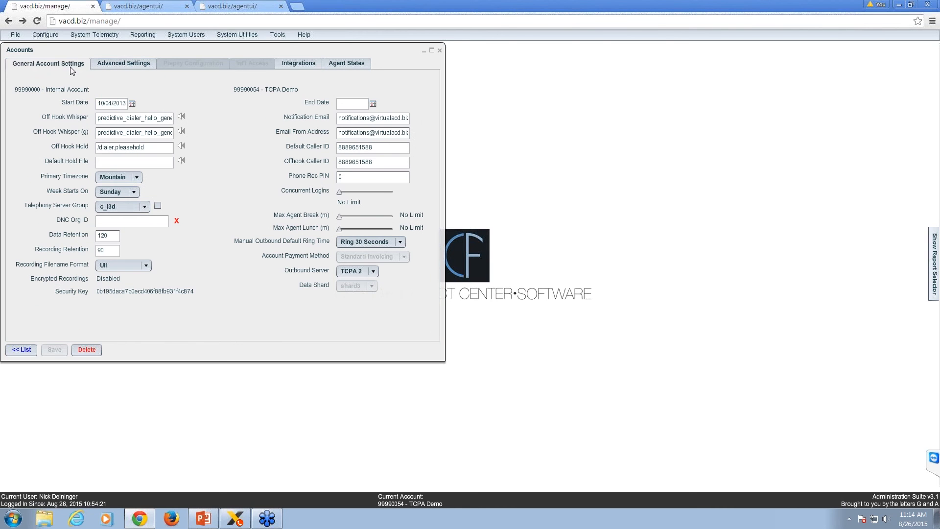
left_click(354, 271)
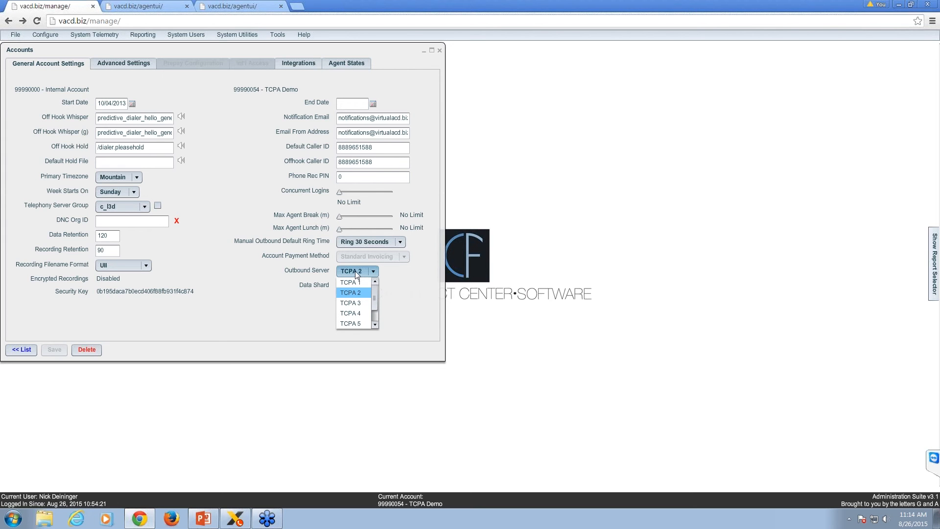
left_click(242, 274)
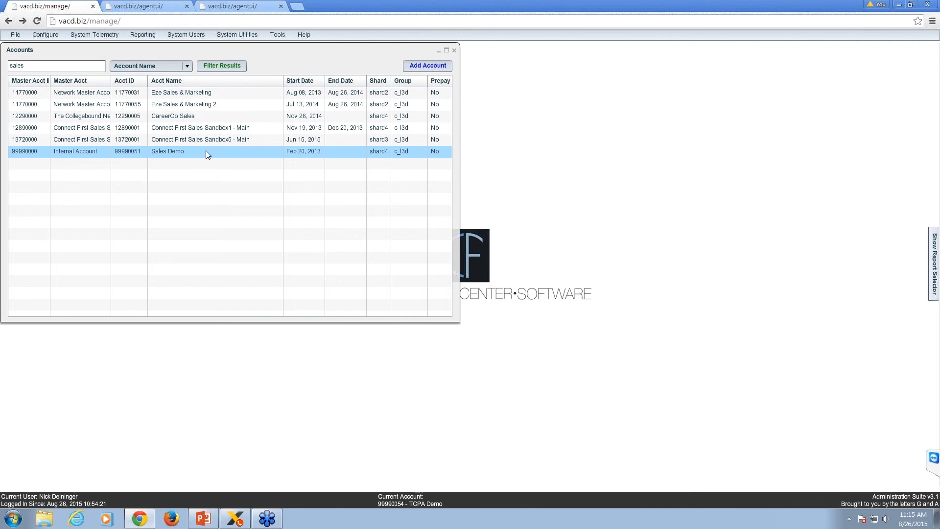
Open the Sales Demo account and examine its Enable Safe Mode setting for comparison
double_click(206, 151)
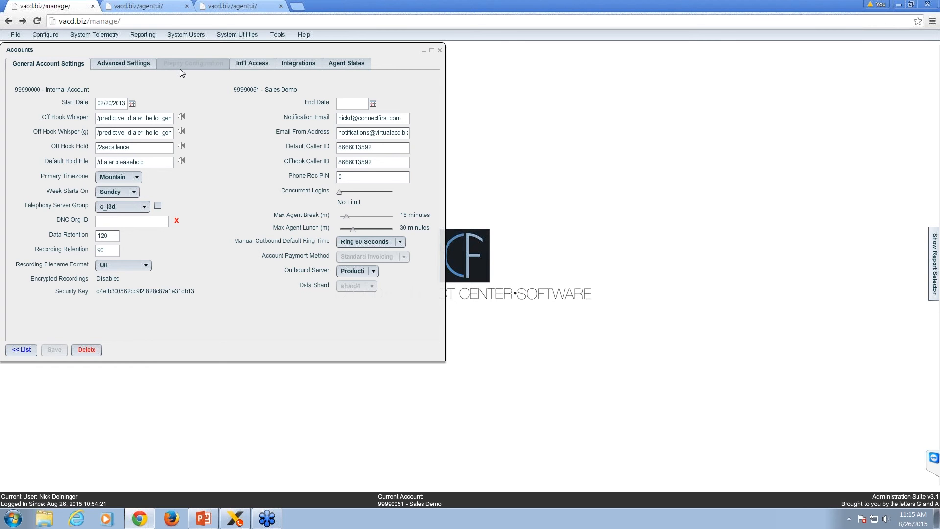
left_click(127, 69)
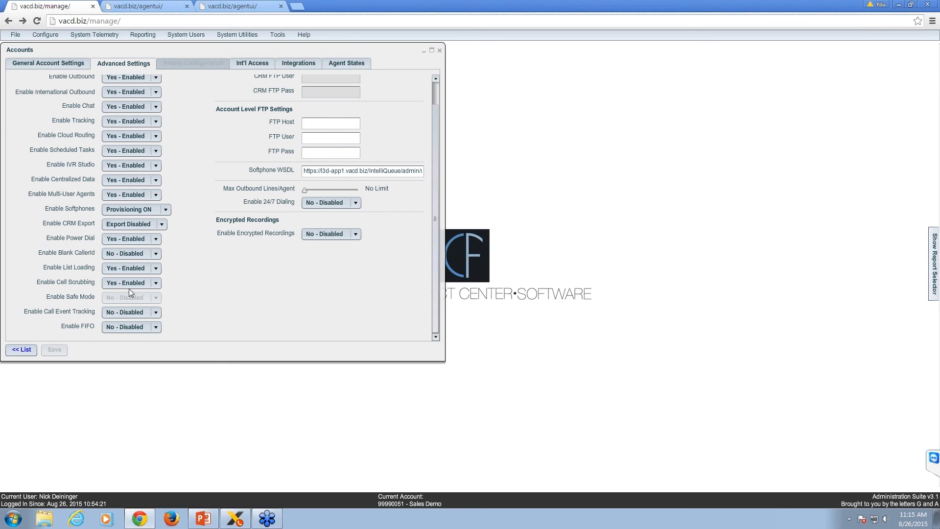
mouse_move(140, 299)
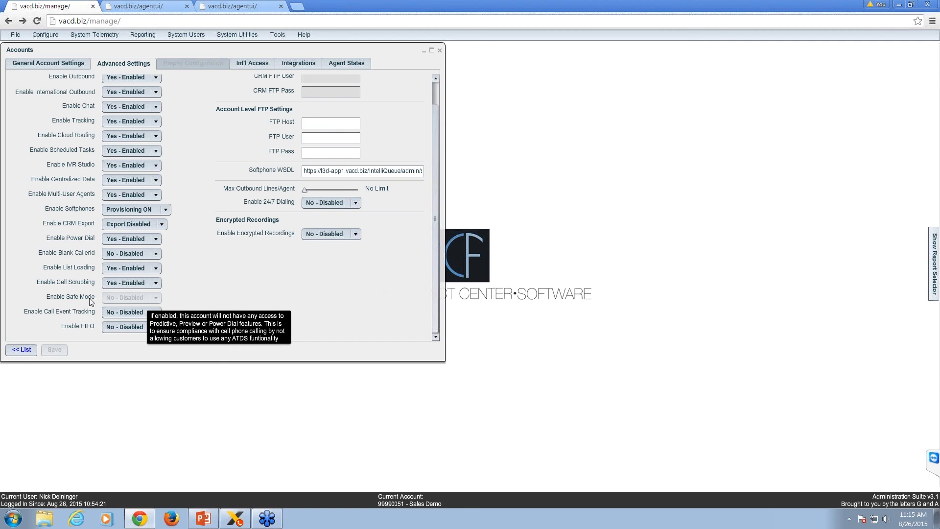
left_click(45, 62)
Open the Sales Demo outbound configuration and examine the dialing modes of the SL Sales Outbound and Technical Support dial groups
left_click(48, 37)
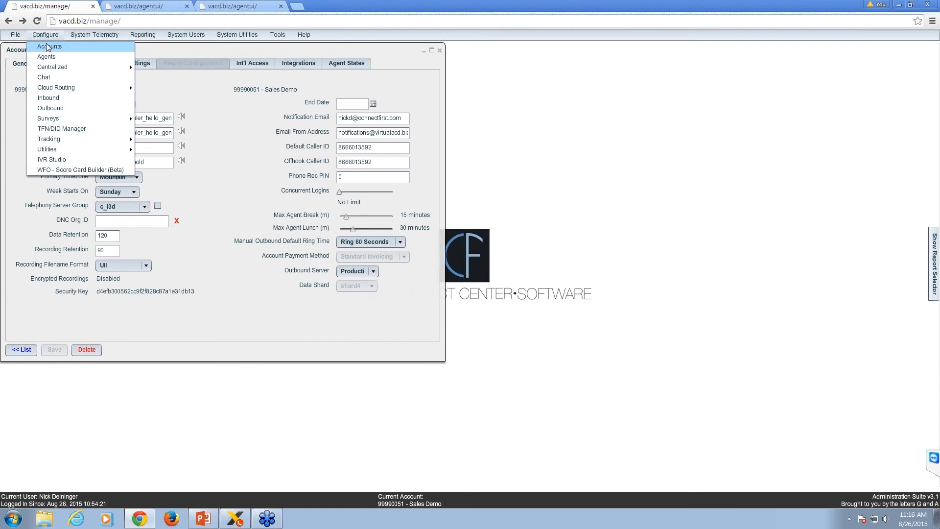
left_click(51, 108)
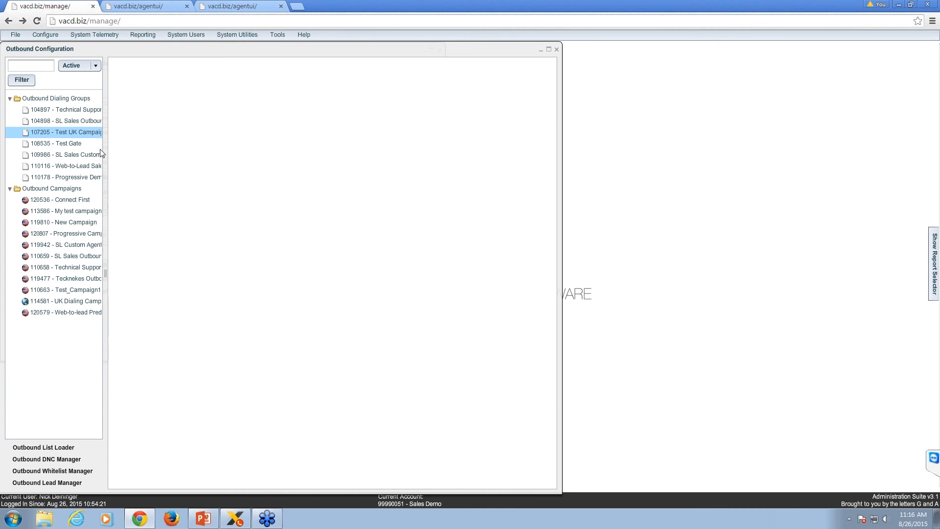
left_click(64, 121)
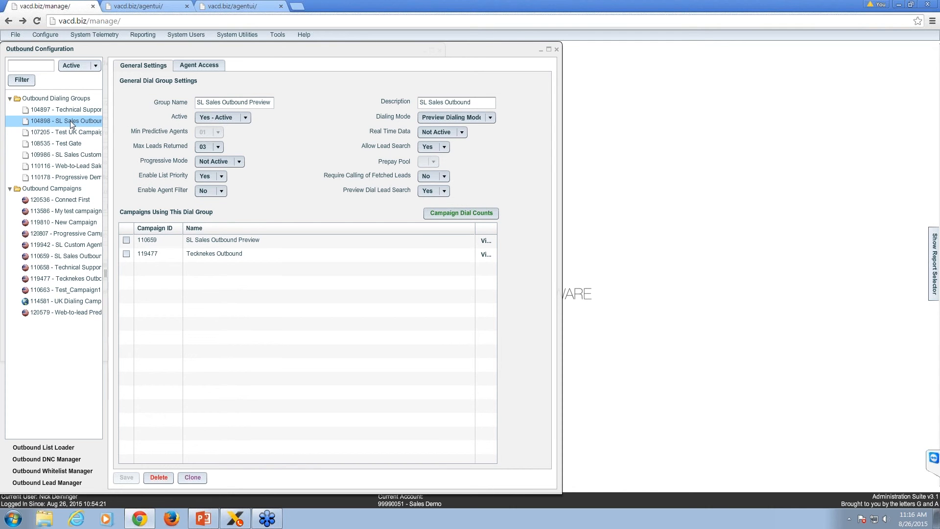
left_click(74, 109)
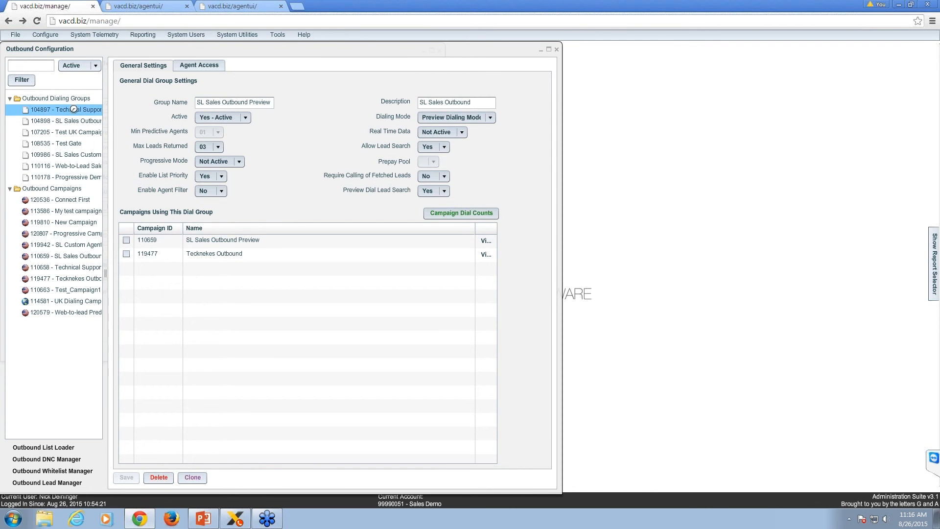
left_click(473, 118)
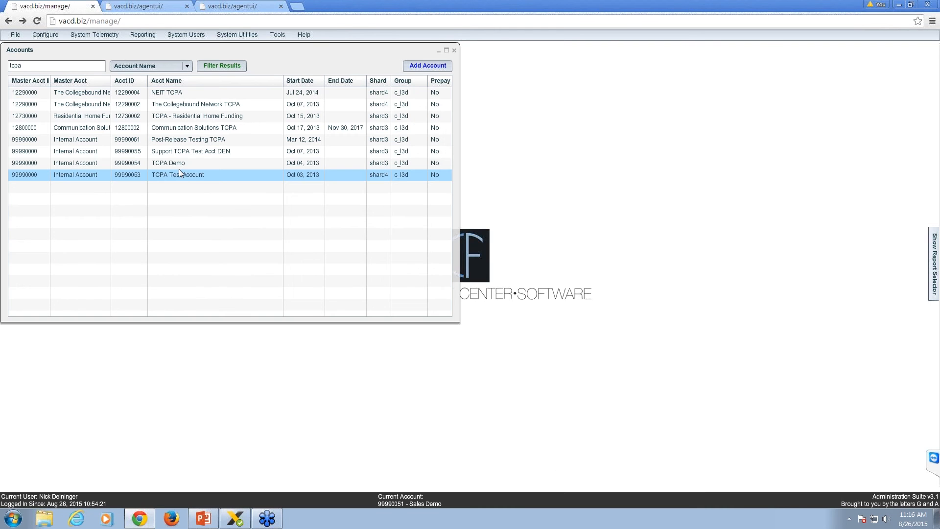
Open the TCPA Demo account from the filtered account list and bring up its outbound configuration
left_click(182, 164)
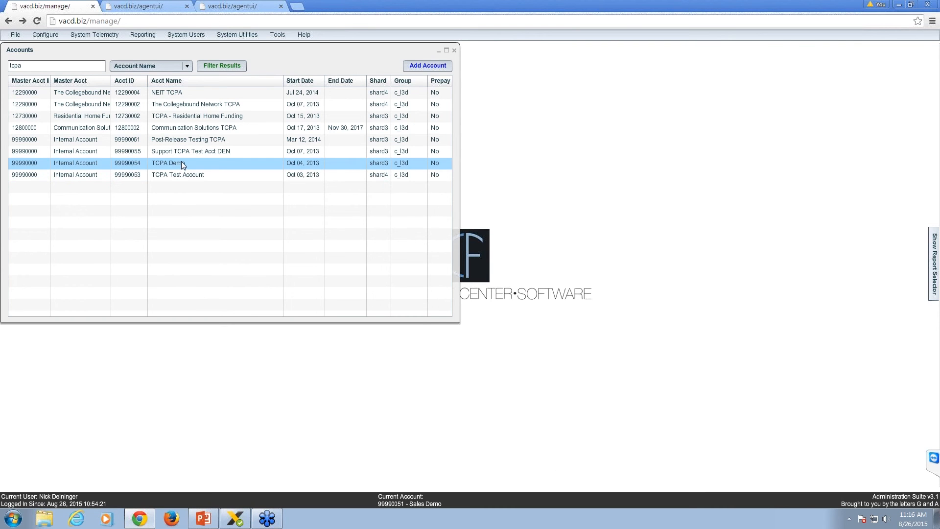
double_click(181, 163)
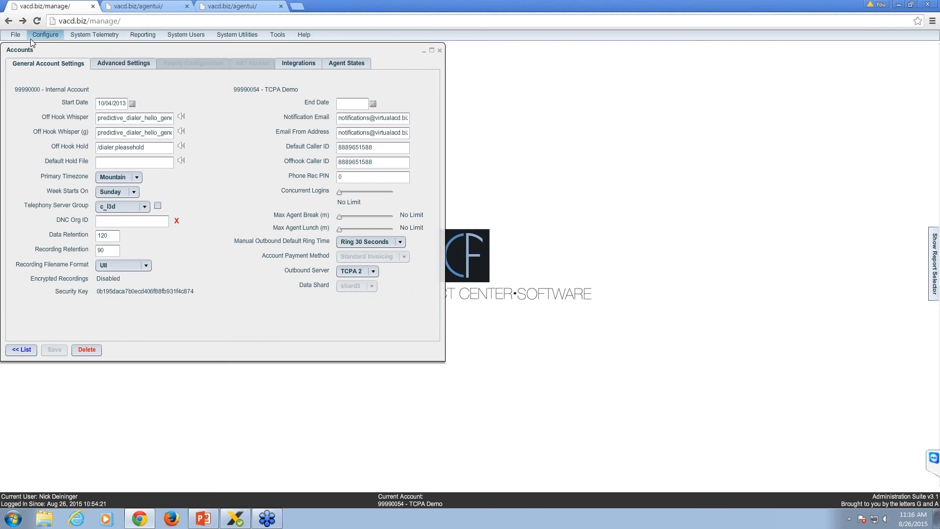
left_click(42, 36)
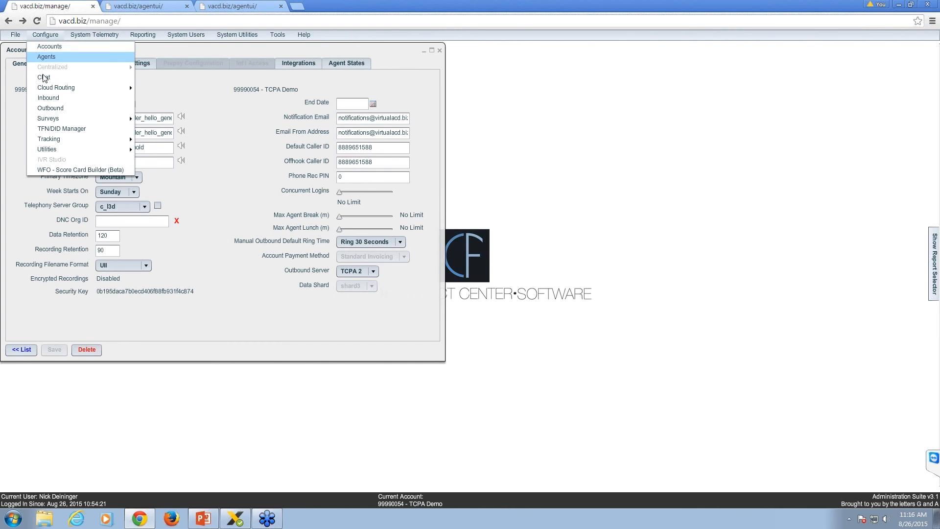
left_click(55, 108)
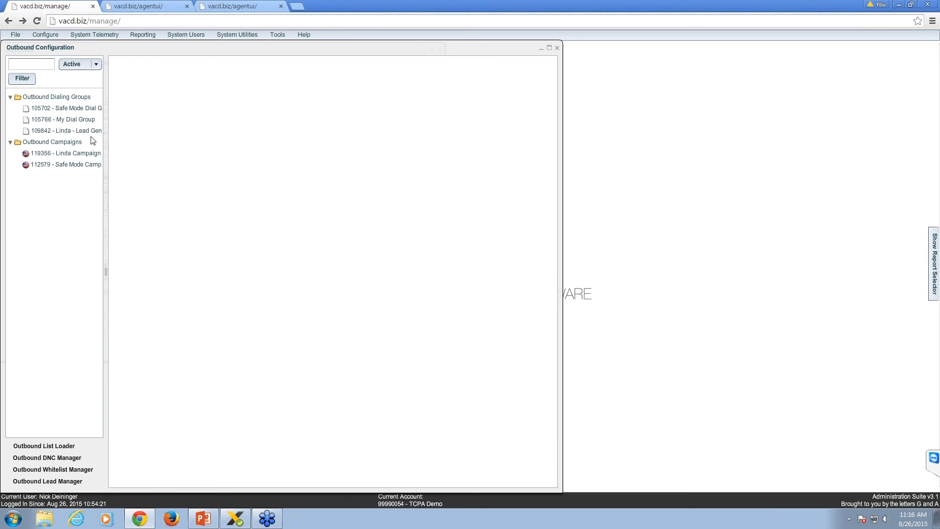
Open the Safe Mode Dial Group's general settings and examine which dialing modes it offers
left_click(74, 111)
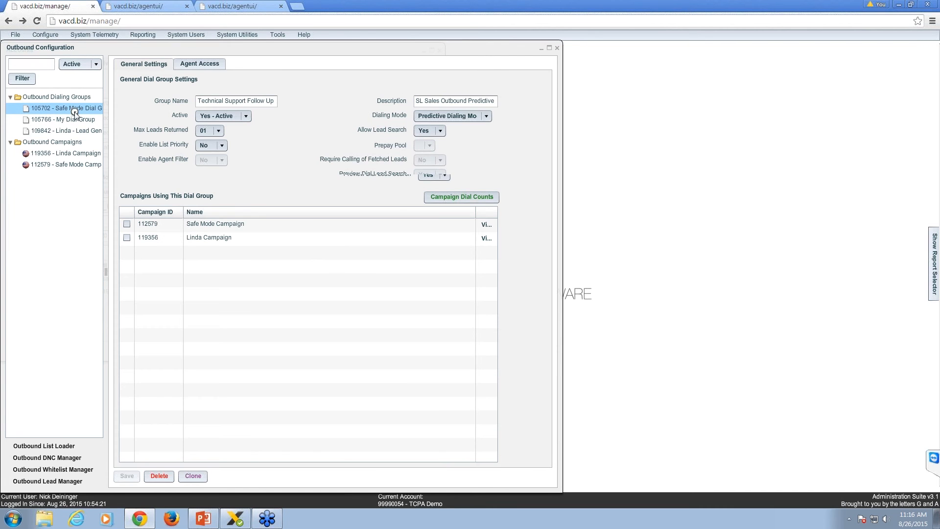
left_click(441, 119)
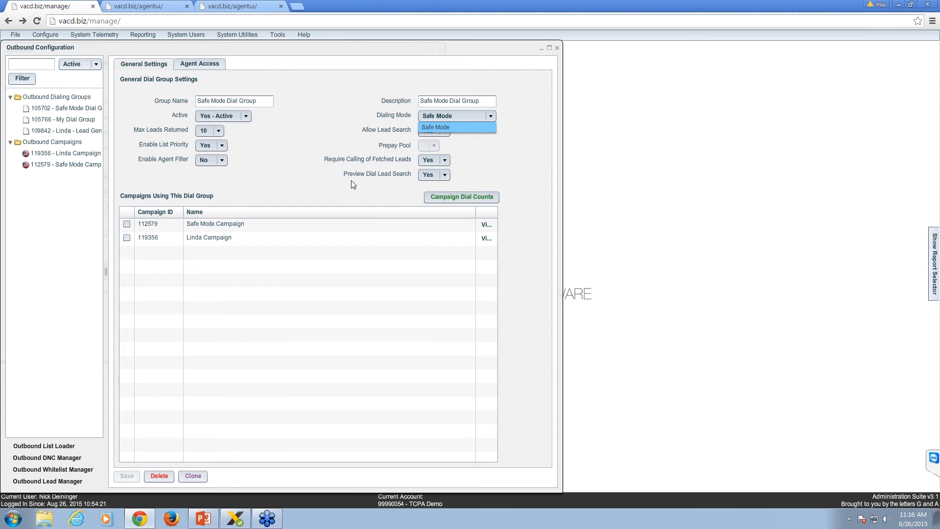
left_click(303, 163)
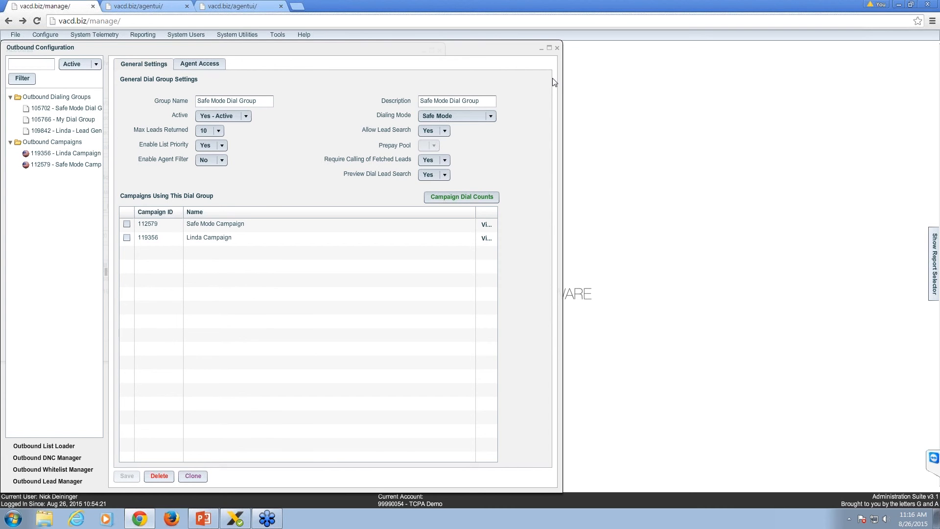
left_click(470, 116)
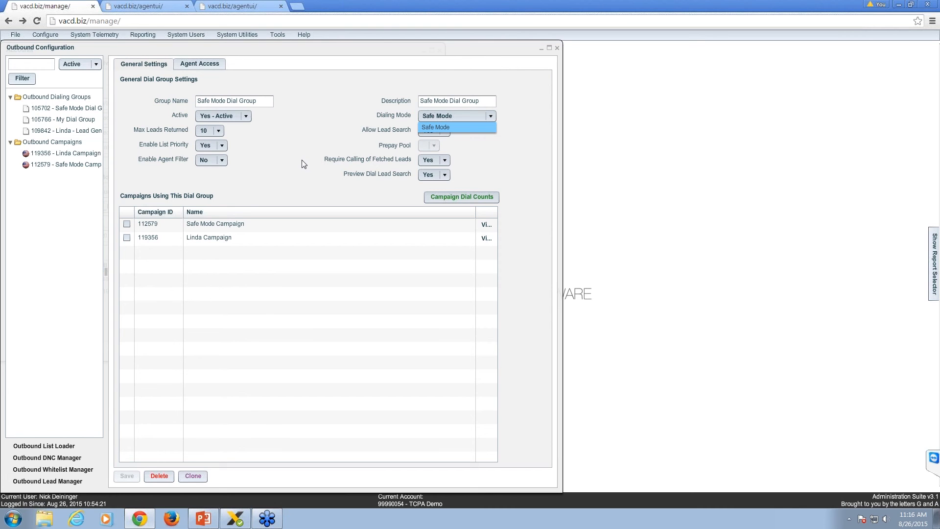
left_click(350, 100)
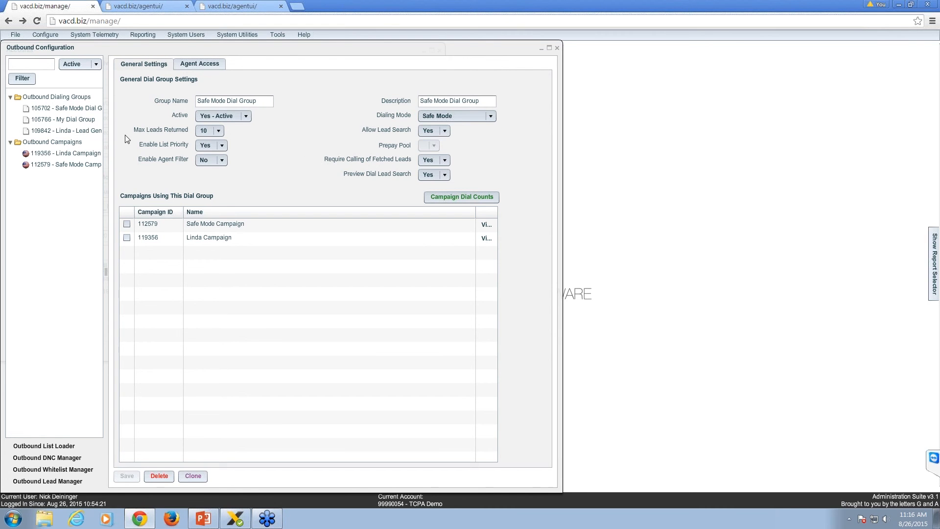
Close the outbound configuration and reopen it for the TCPA Demo account
left_click(90, 154)
left_click(556, 50)
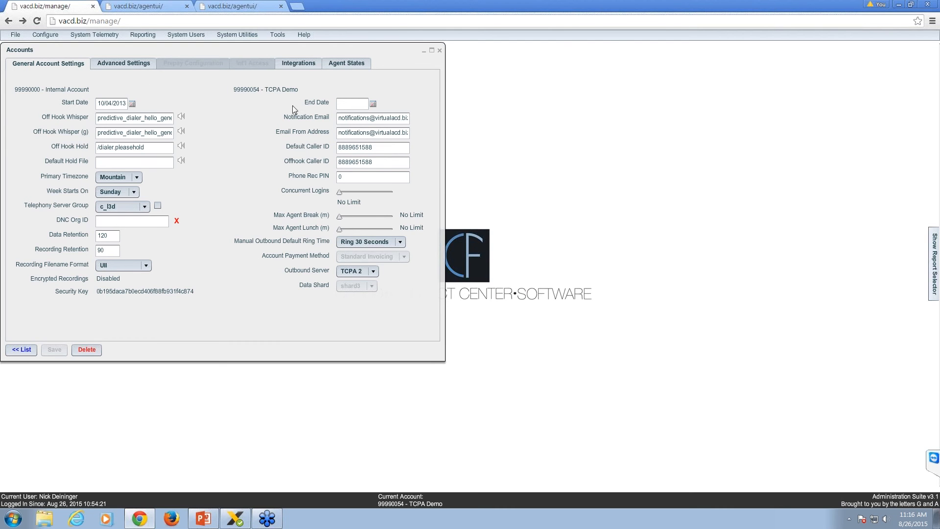
left_click(49, 36)
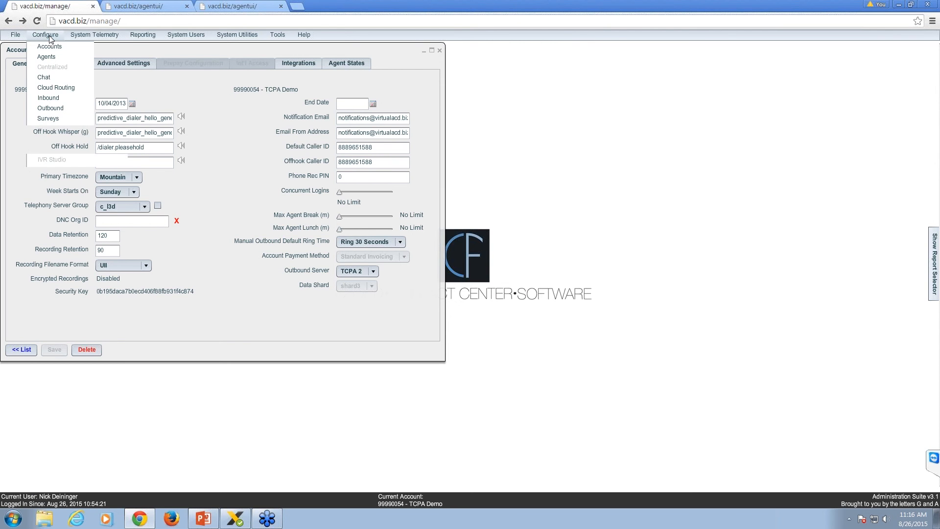
left_click(54, 108)
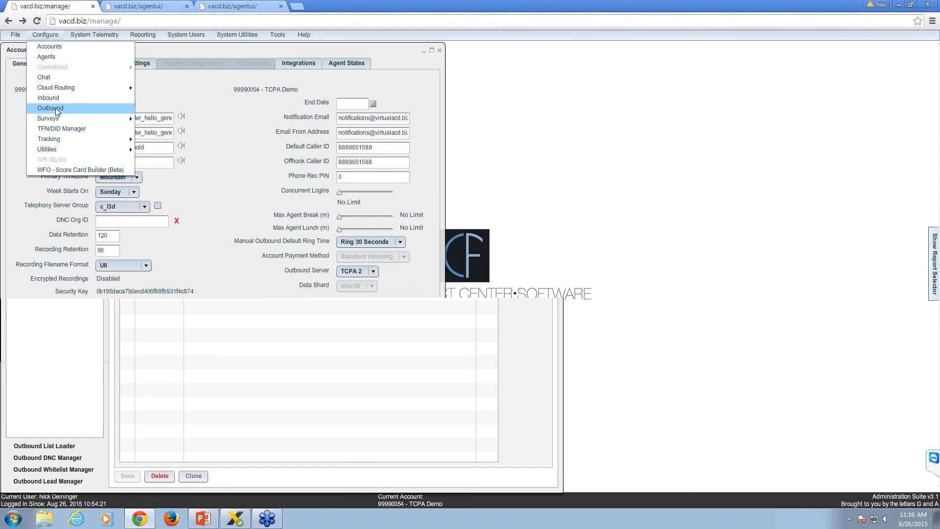